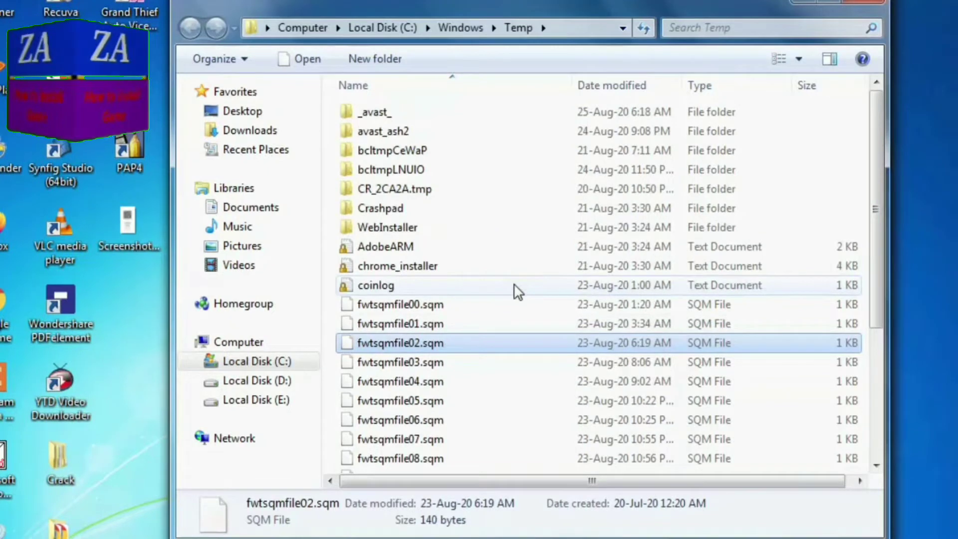
- Delete everything in the Windows Temp folder, skipping all items in use and granting administrator permission for the rest, and close the folder
key("ctrl+a")
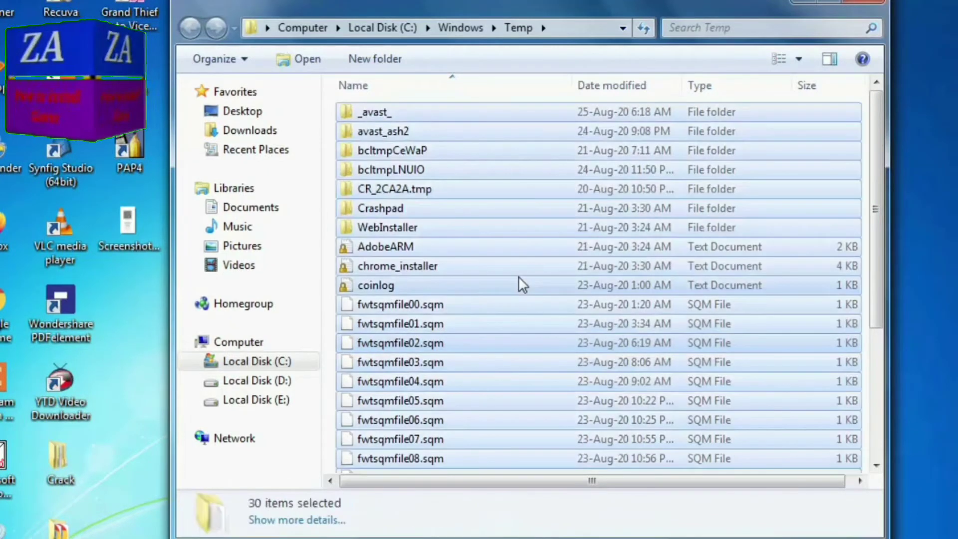
key("Delete")
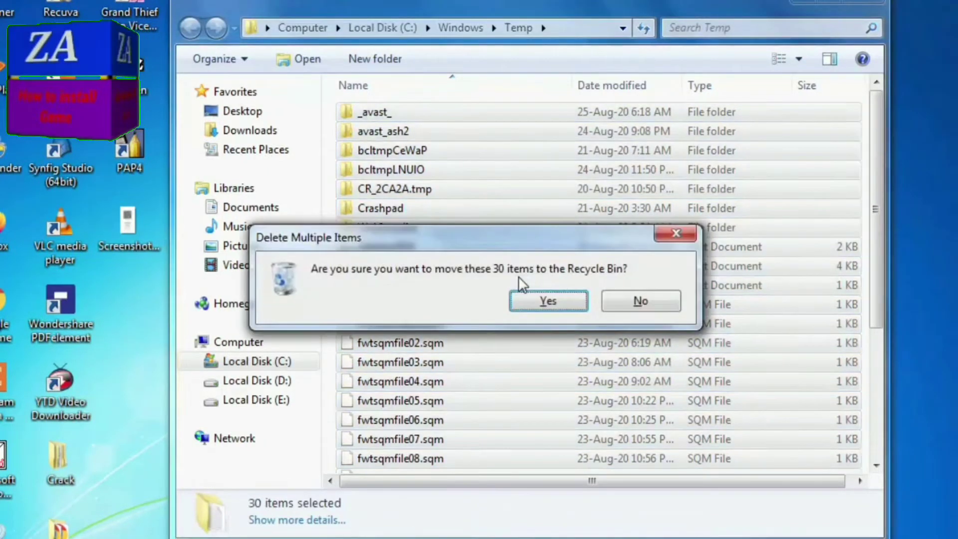
left_click(547, 302)
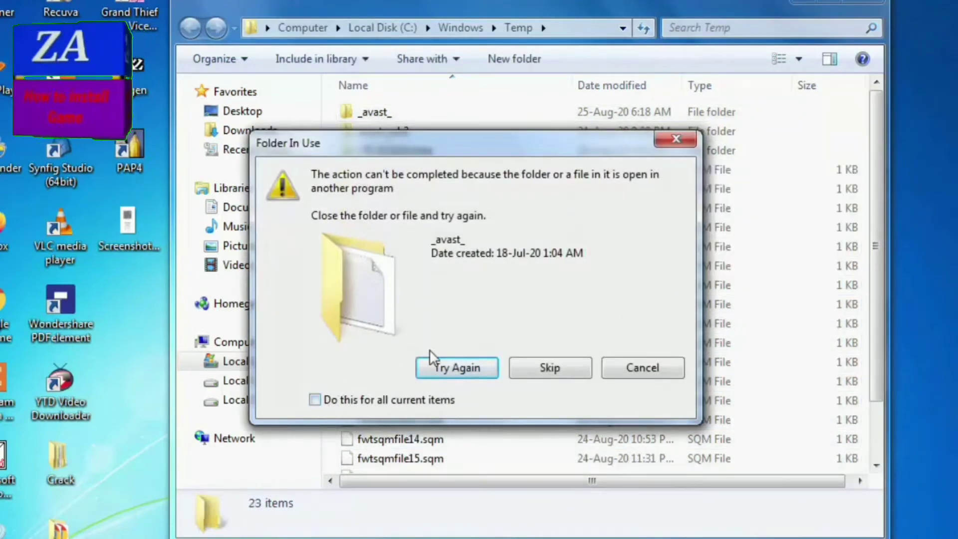
left_click(314, 399)
left_click(545, 369)
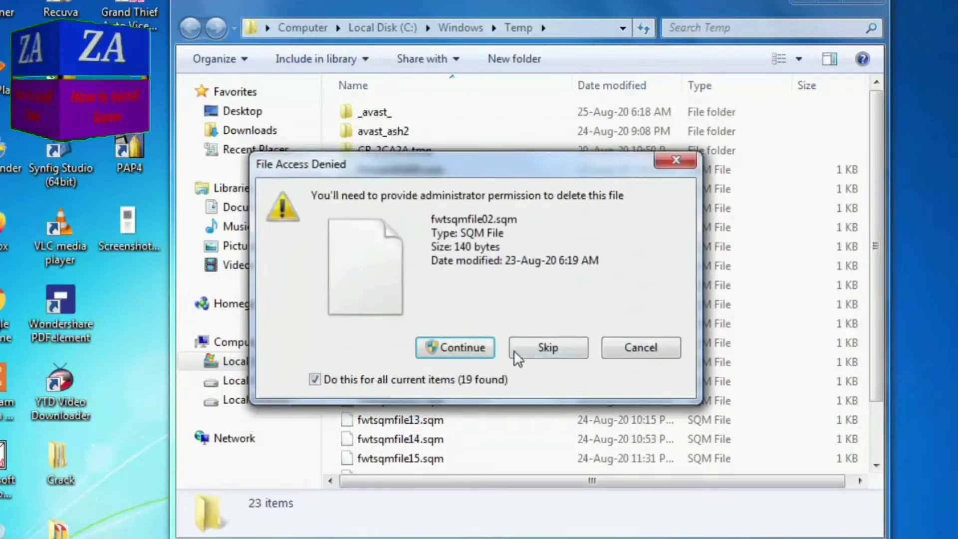
left_click(459, 348)
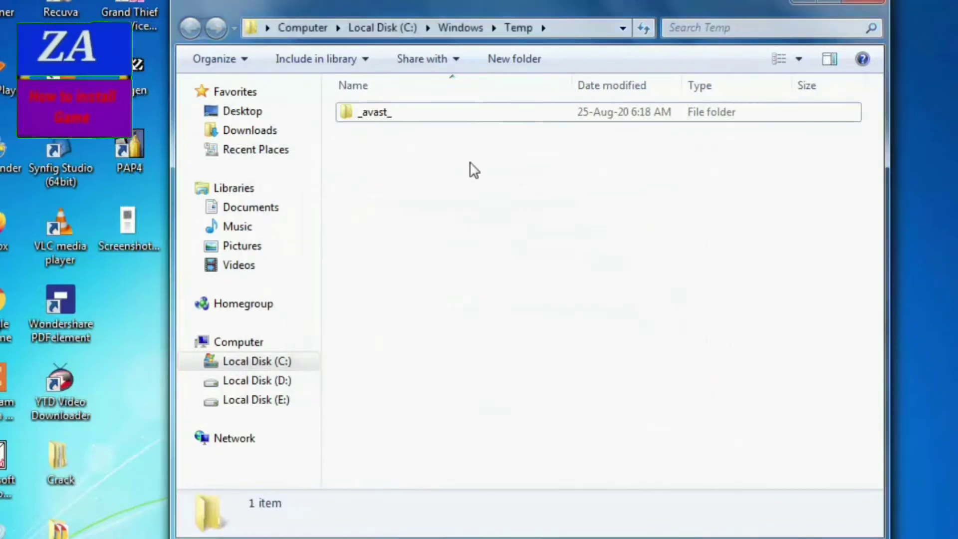
left_click(866, 2)
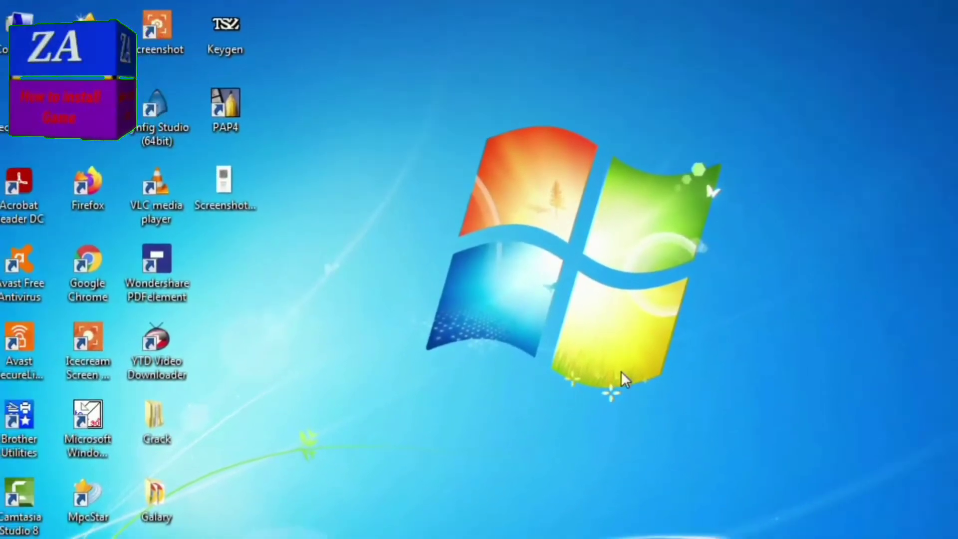
- Open the user's temporary files folder by running %temp%
key("super+r")
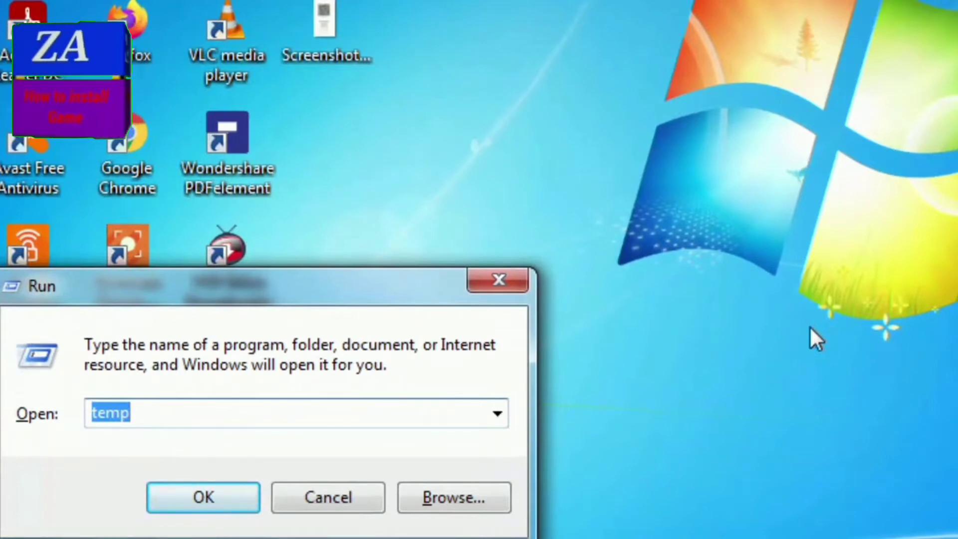
type("%tem")
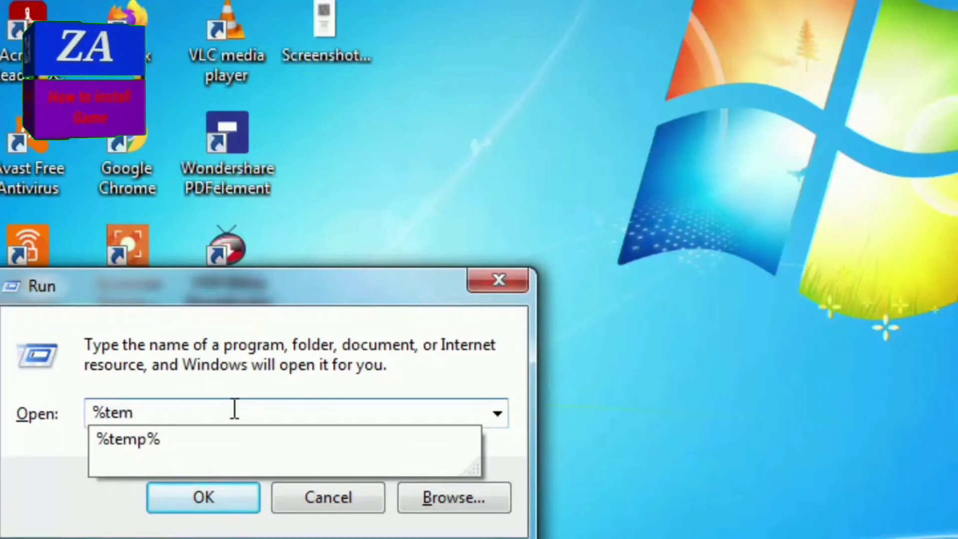
left_click(227, 492)
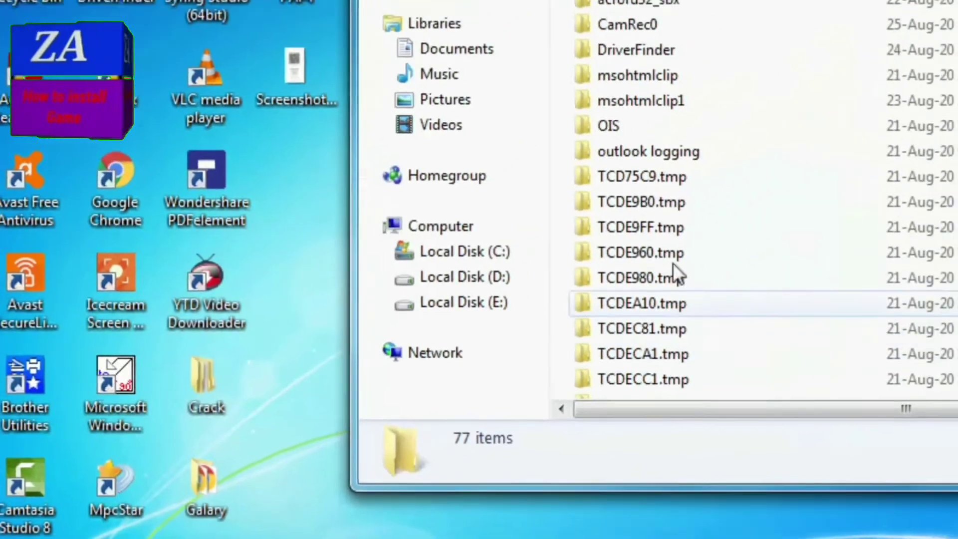
- Delete all items in the user's Temp folder, skipping the files and folders in use, and close the folder
left_click(705, 224)
key("ctrl+a")
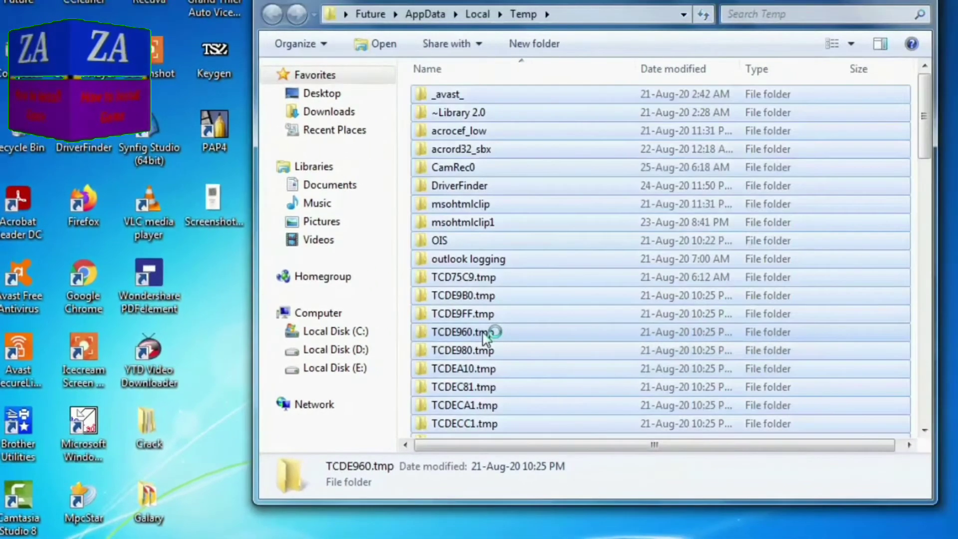
key("Delete")
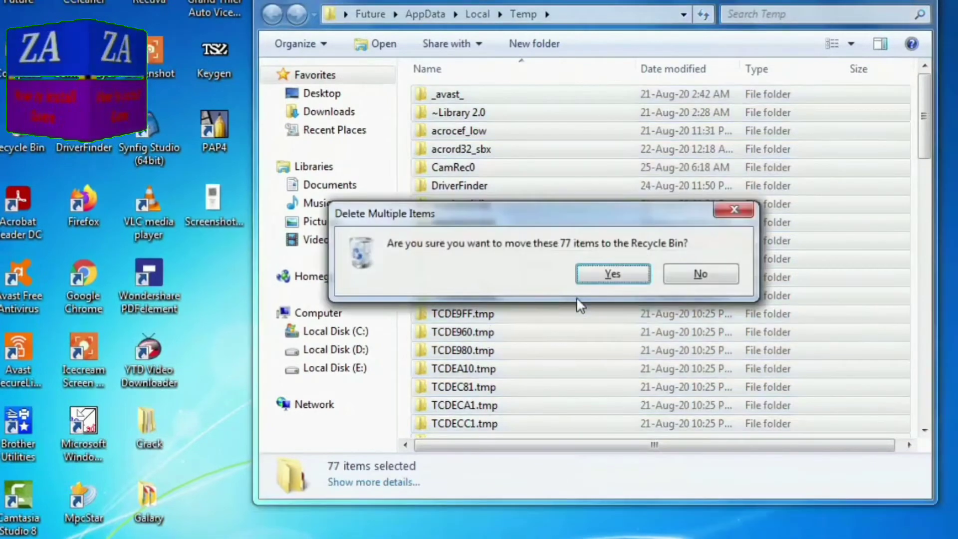
left_click(609, 275)
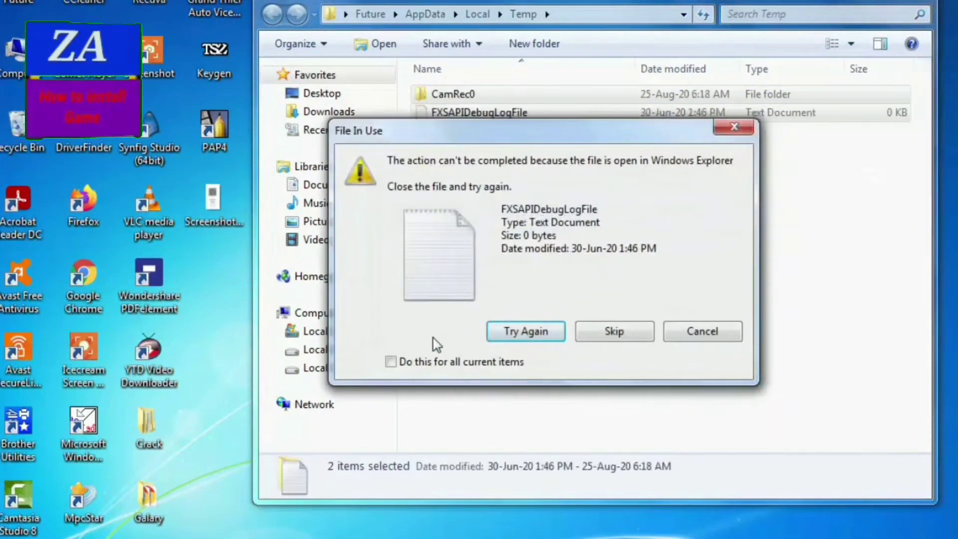
left_click(613, 332)
left_click(443, 367)
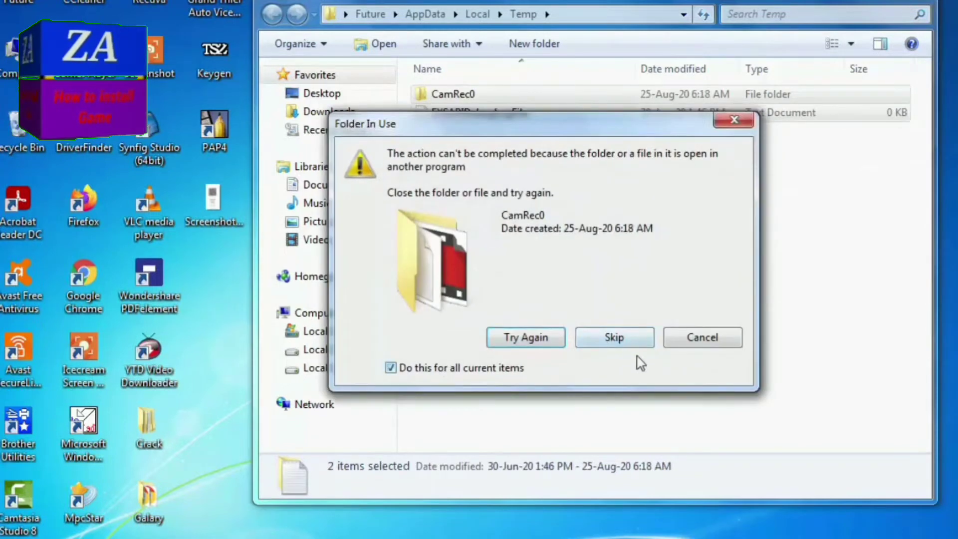
left_click(620, 343)
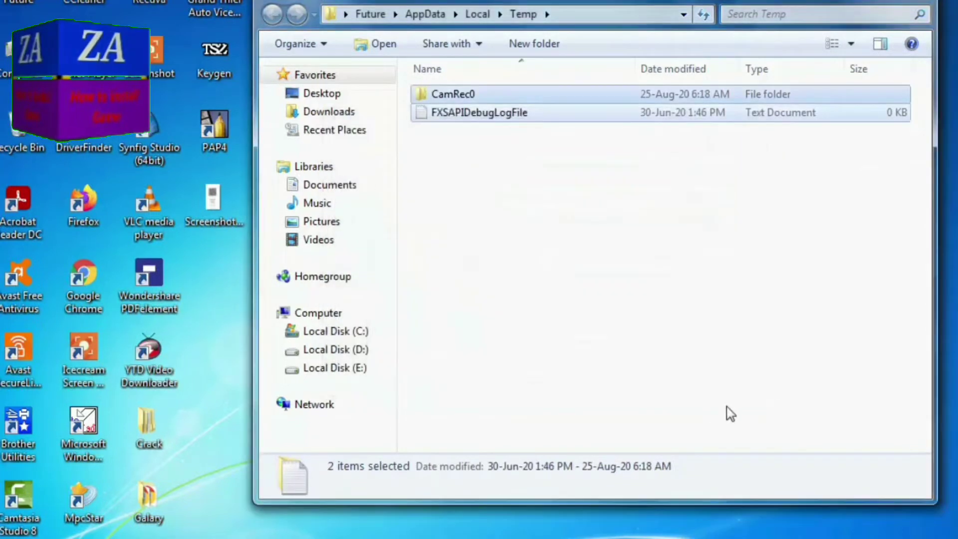
key("alt+F4")
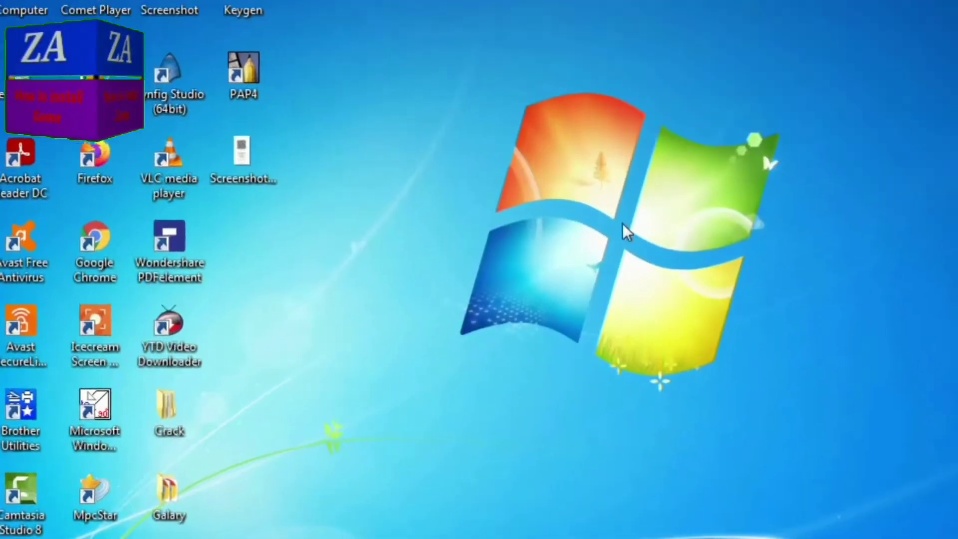
- Open the Prefetch folder by running prefetch and grant permanent access to it
key("super+r")
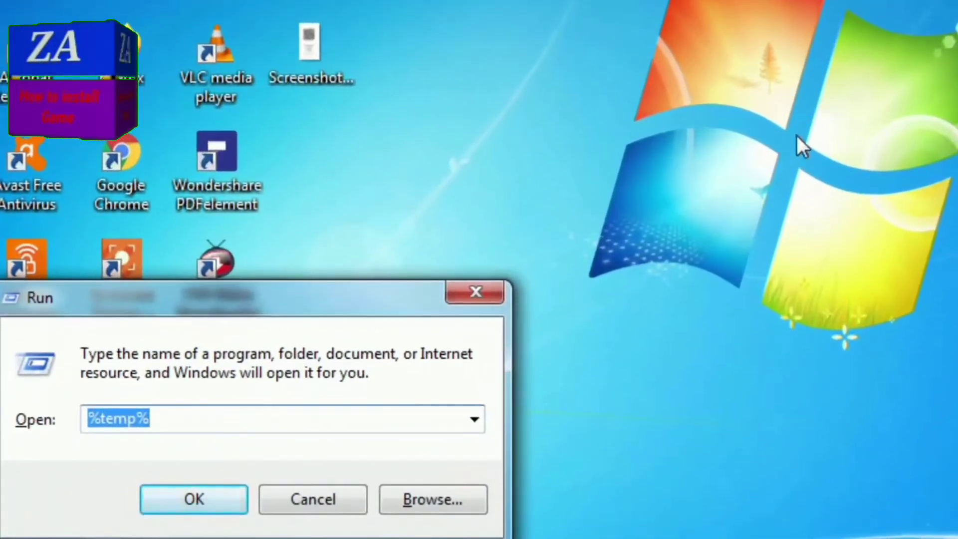
type("prefetch")
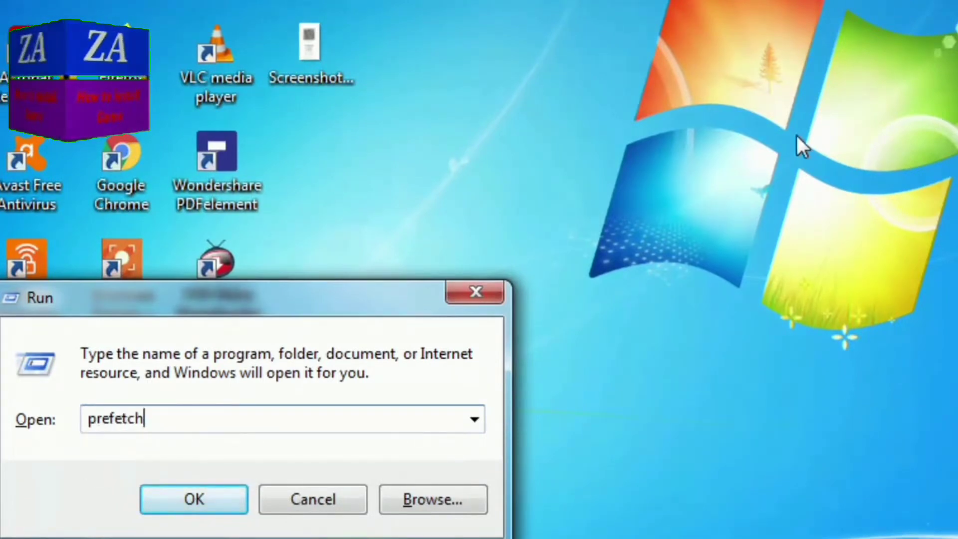
key("Return")
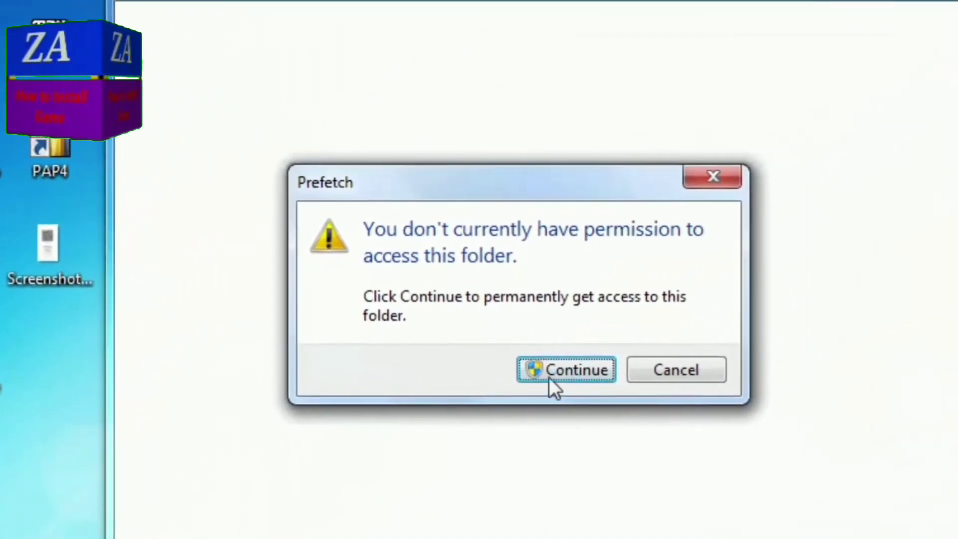
left_click(573, 373)
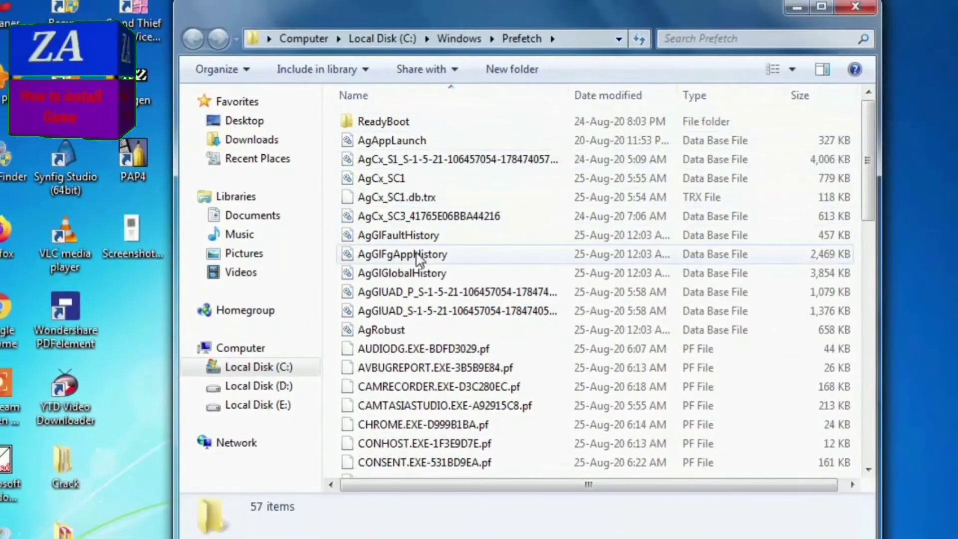
- Move all contents of the Prefetch folder to the Recycle Bin and close the folder
key("ctrl+a")
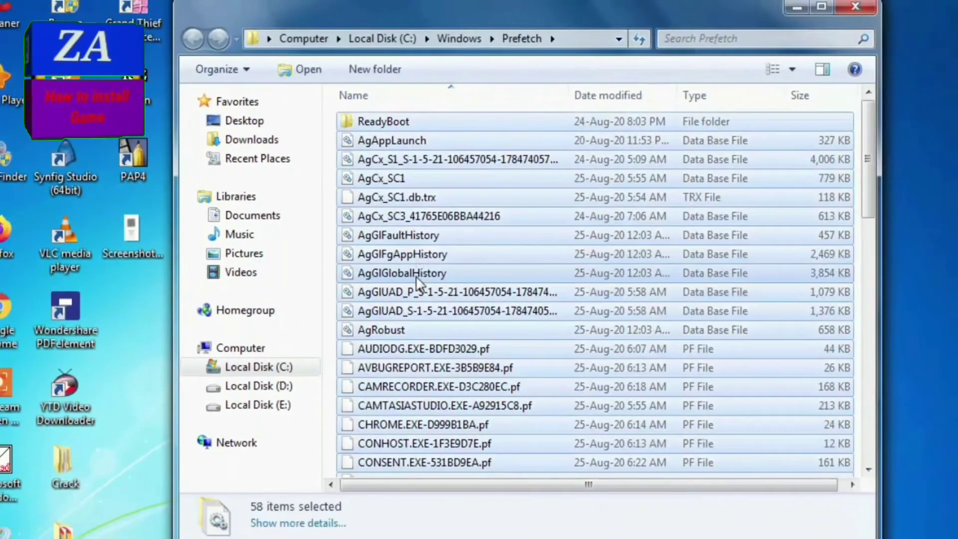
key("Delete")
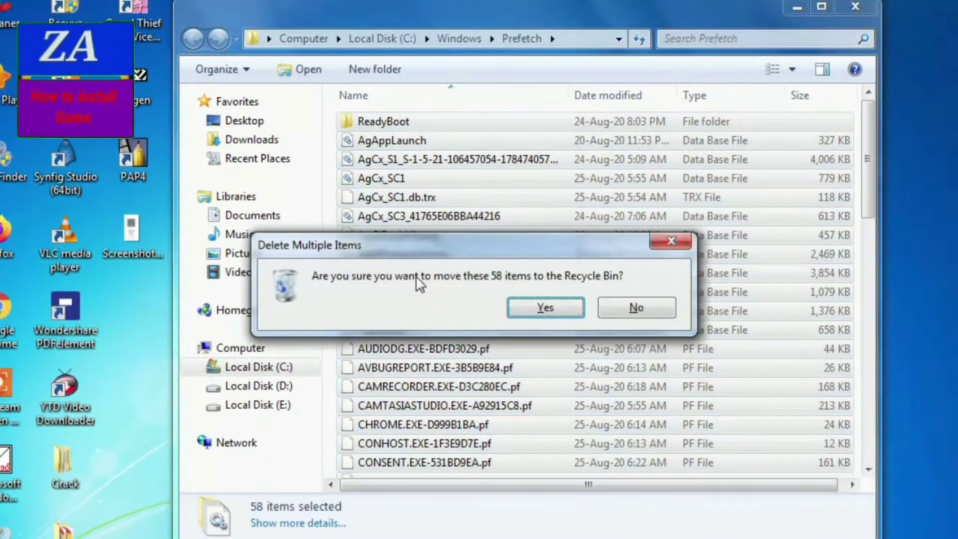
left_click(545, 308)
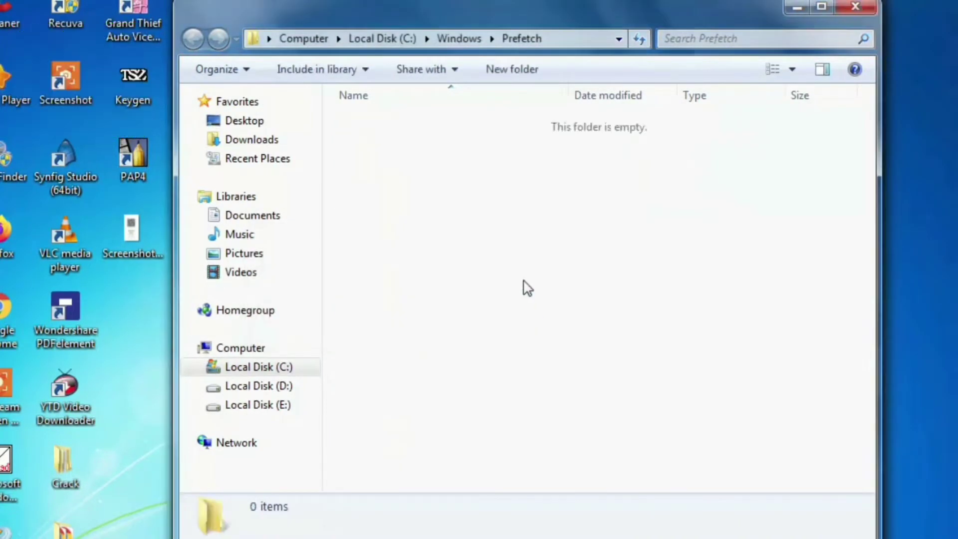
left_click(856, 7)
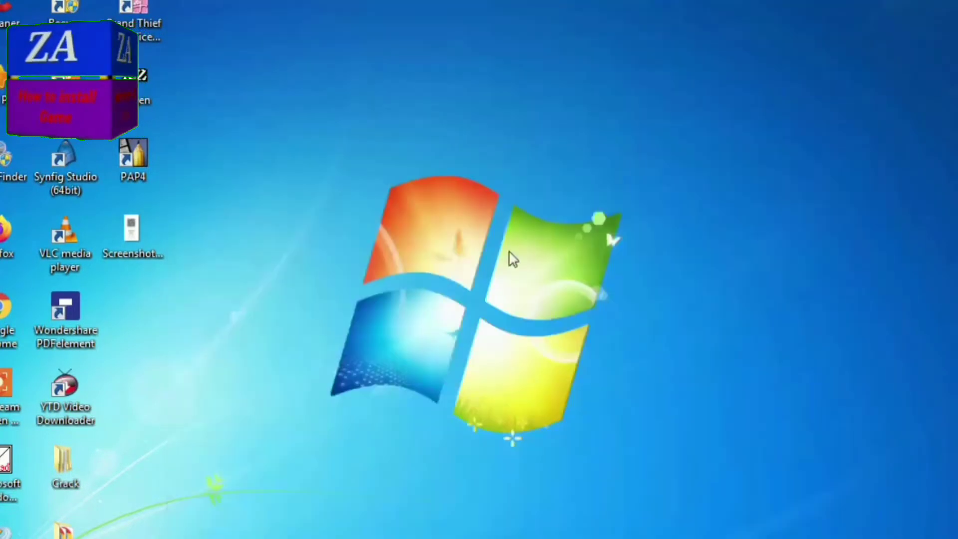
- Search for DXDIAG among the programs and files and run it
left_click(27, 528)
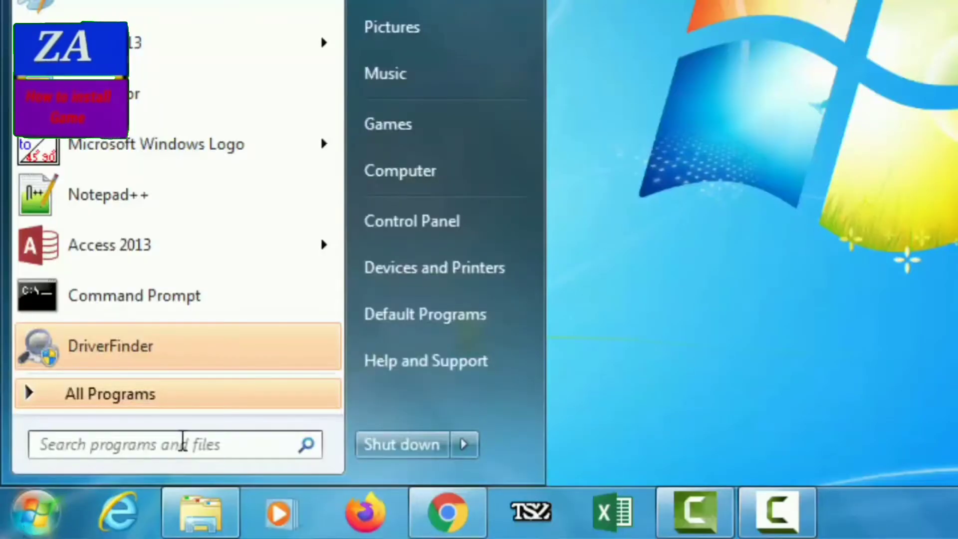
left_click(150, 443)
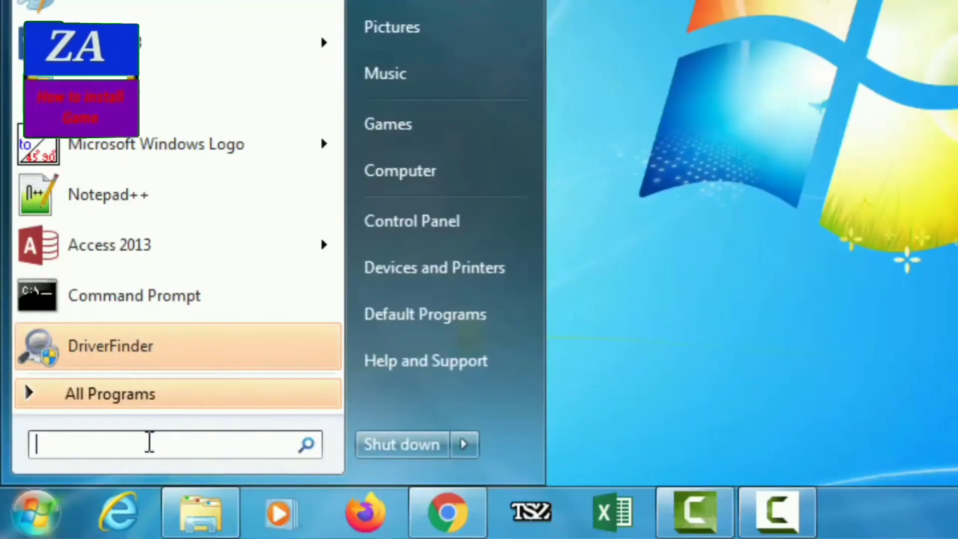
type("D")
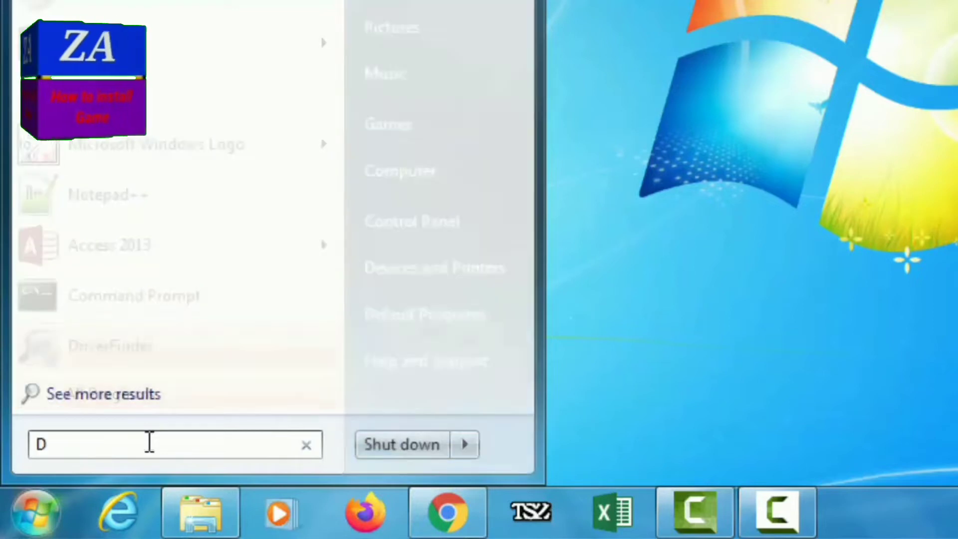
type("XDI")
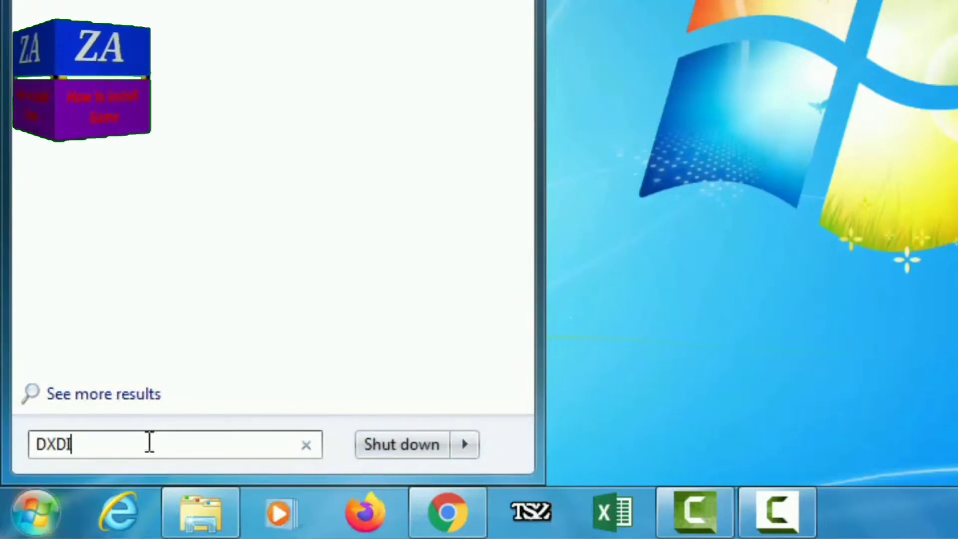
type("AG")
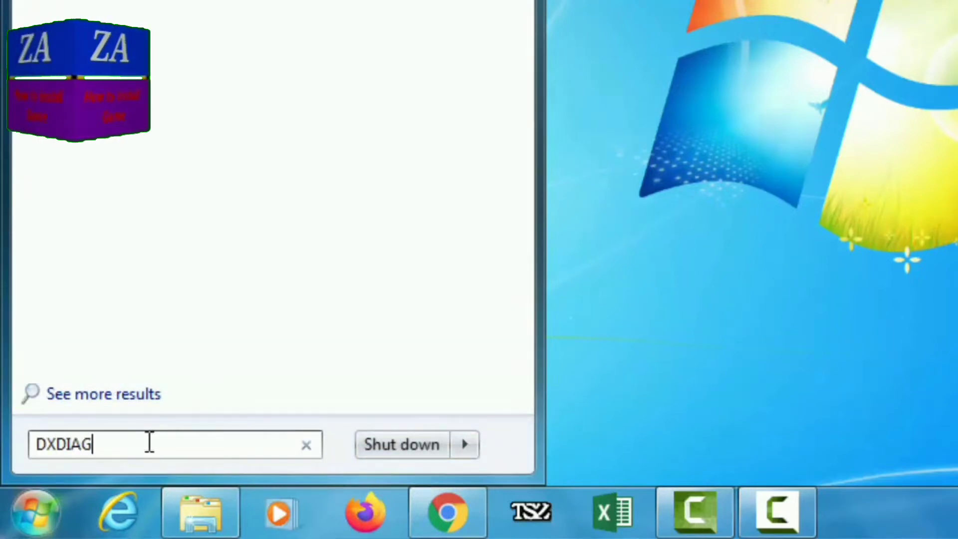
key("Return")
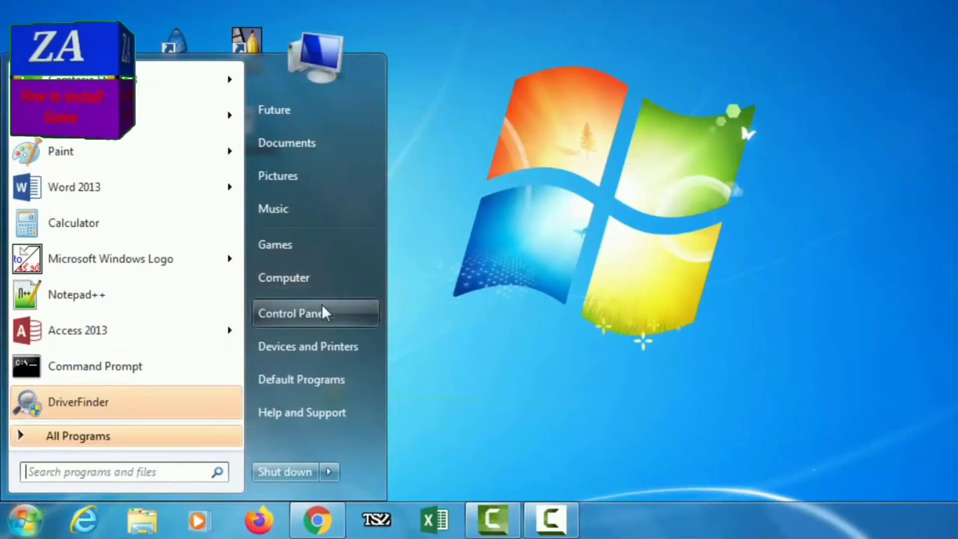
- Open the Windows Features settings for turning features on or off from Programs and Features in Control Panel
left_click(323, 310)
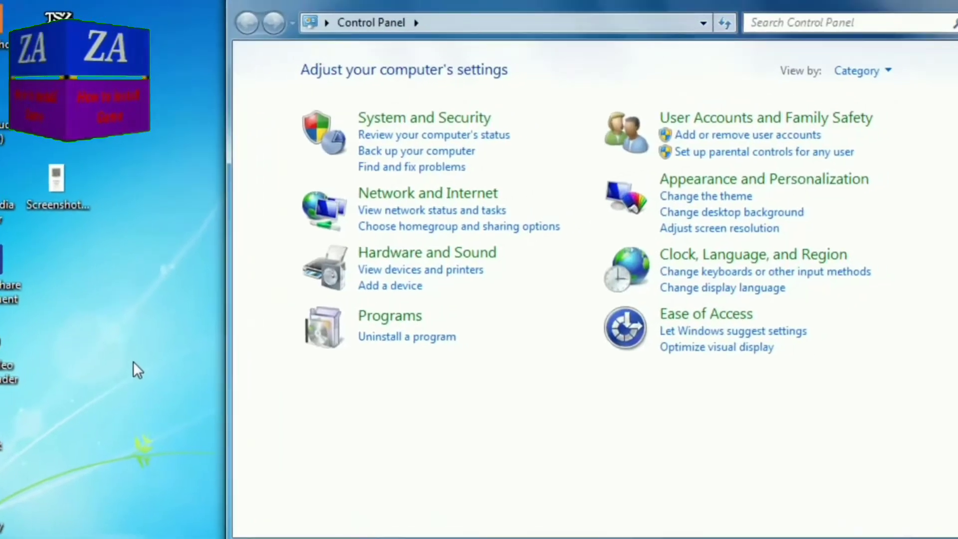
left_click(393, 323)
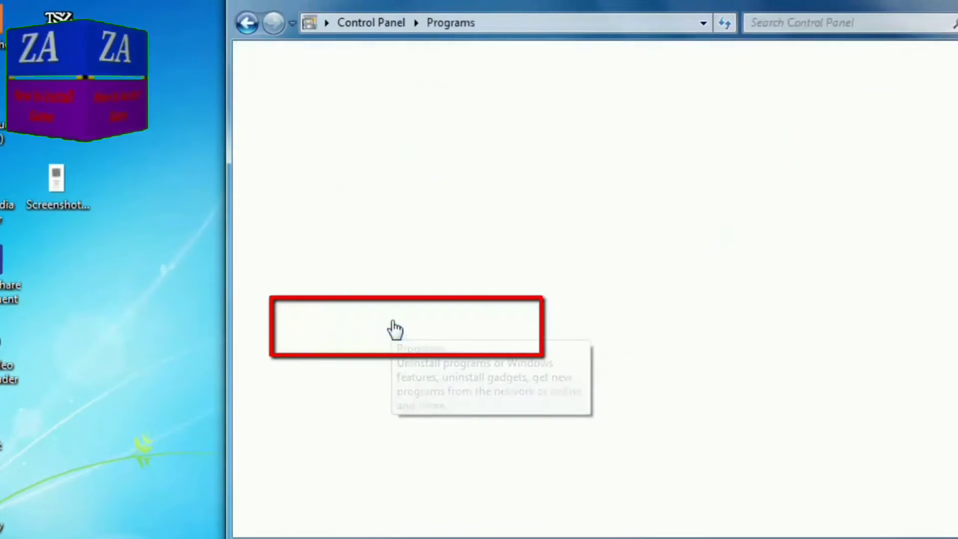
left_click(587, 73)
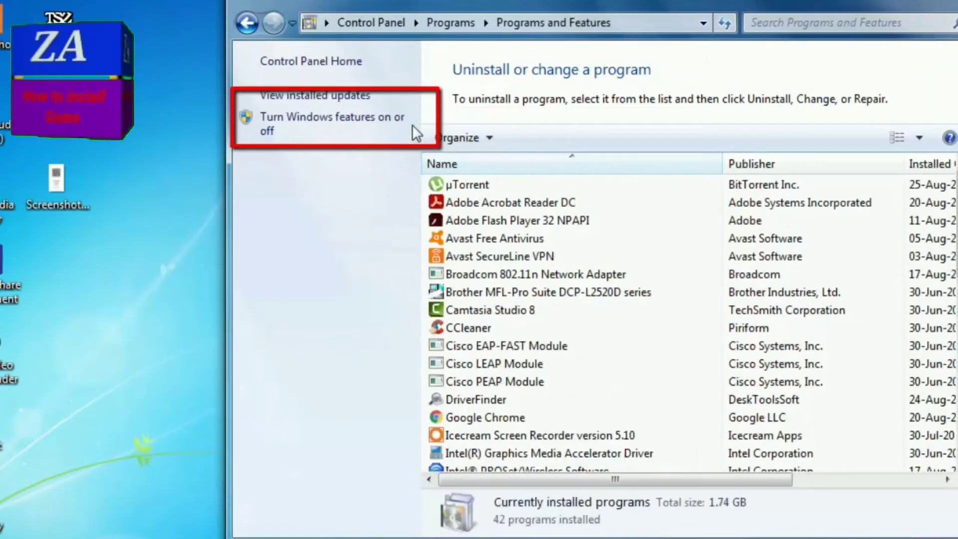
left_click(367, 128)
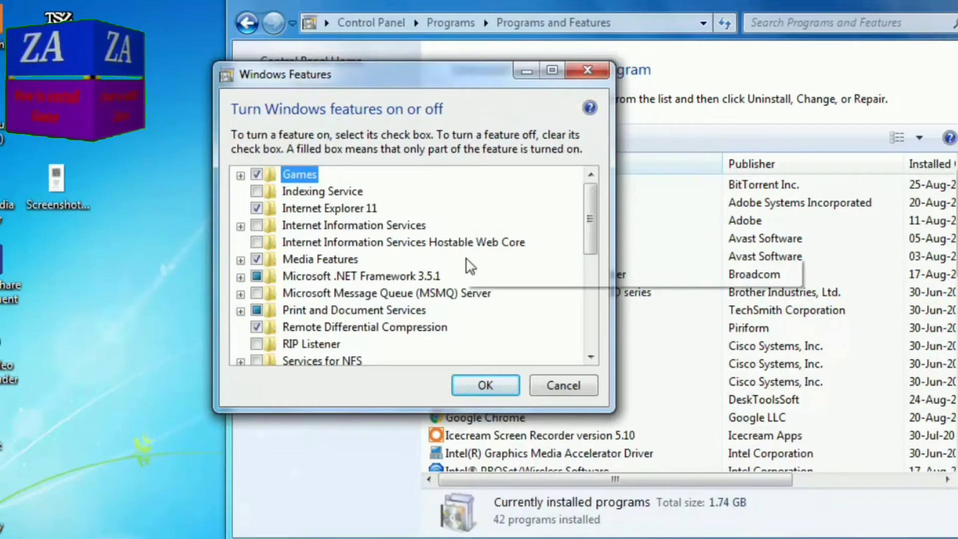
- Turn on the Microsoft .NET Framework 3.5.1 feature and apply the Windows Features settings
left_click(256, 277)
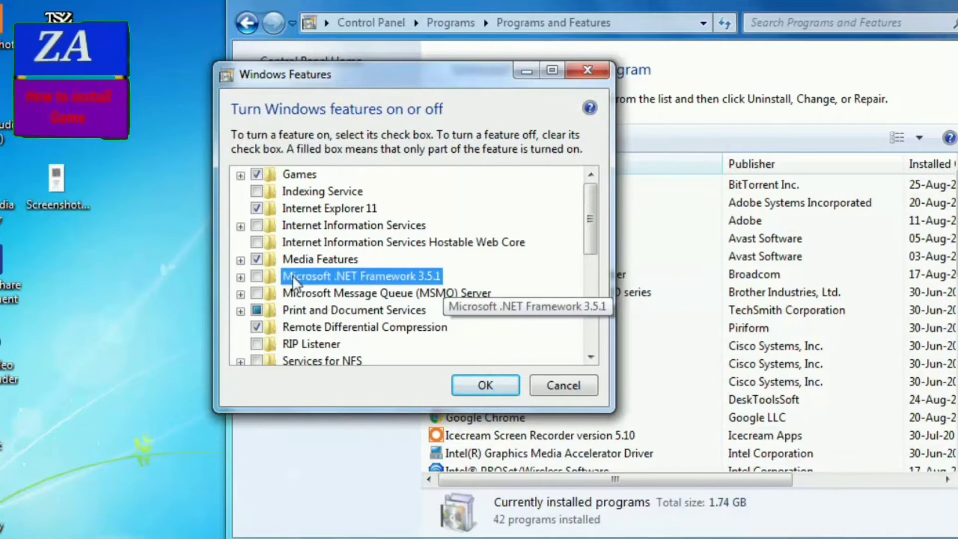
left_click(257, 276)
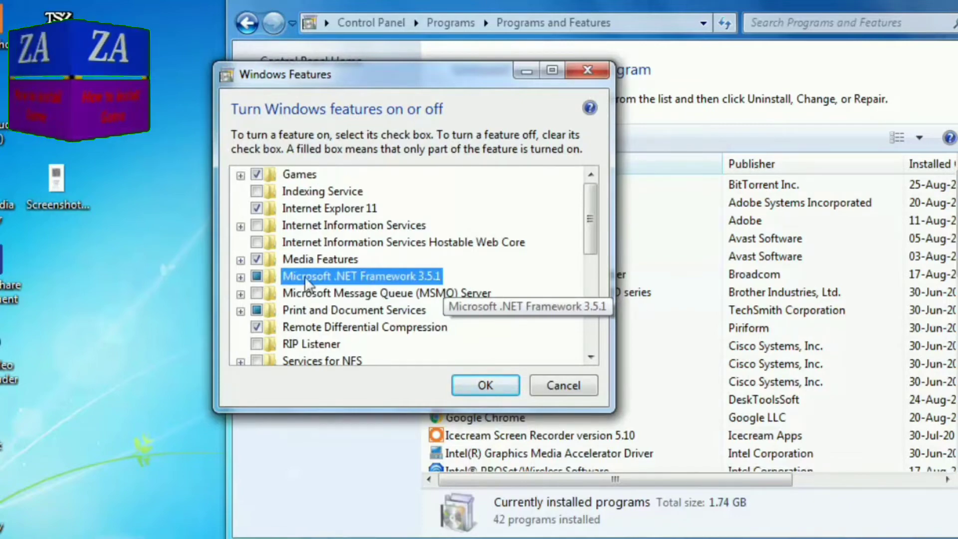
left_click(477, 389)
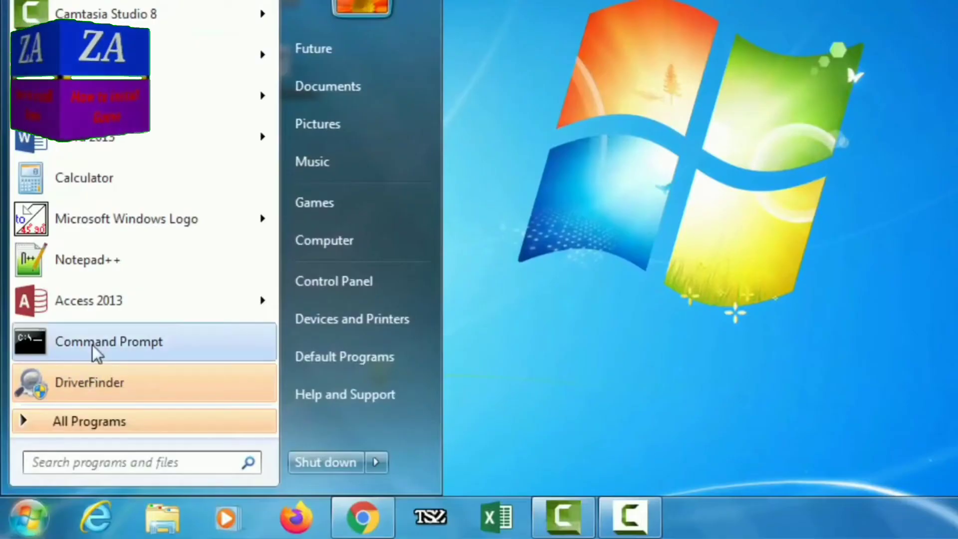
- Run Command Prompt as administrator and execute the CHKDSK command to check the disk
right_click(93, 344)
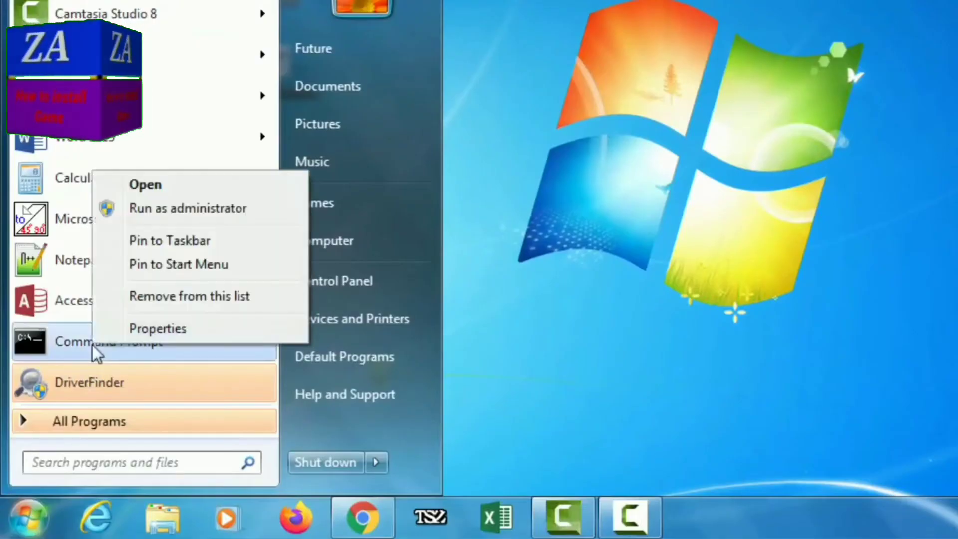
key("Escape")
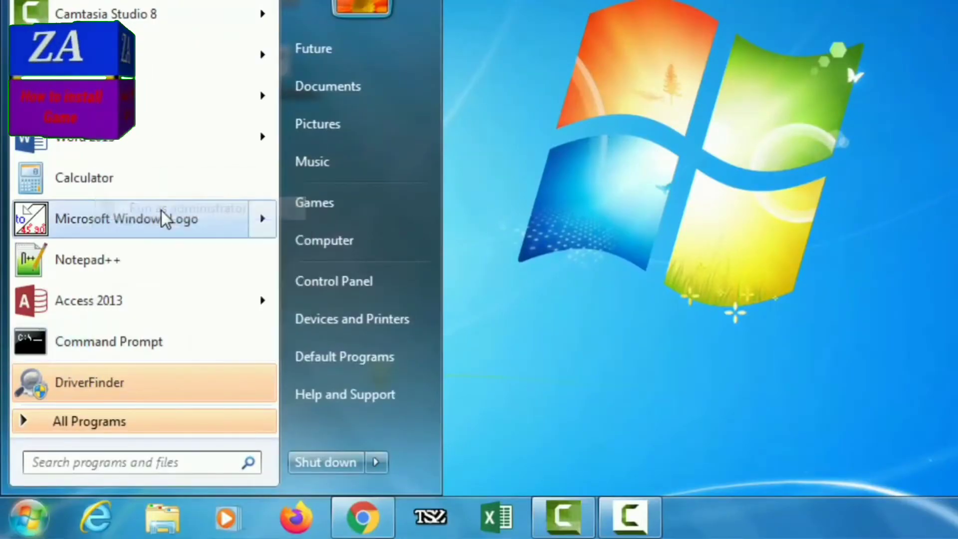
mouse_move(161, 210)
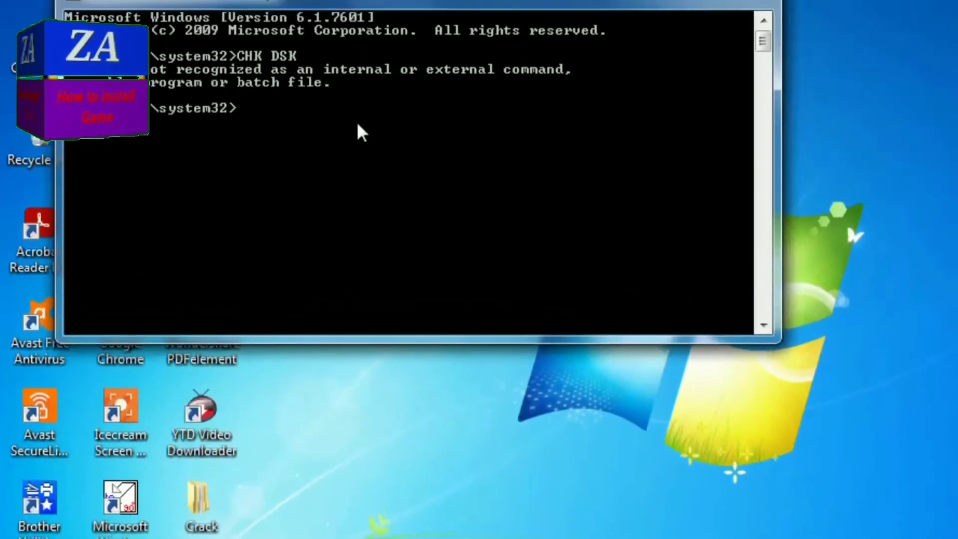
type("CHKDSK")
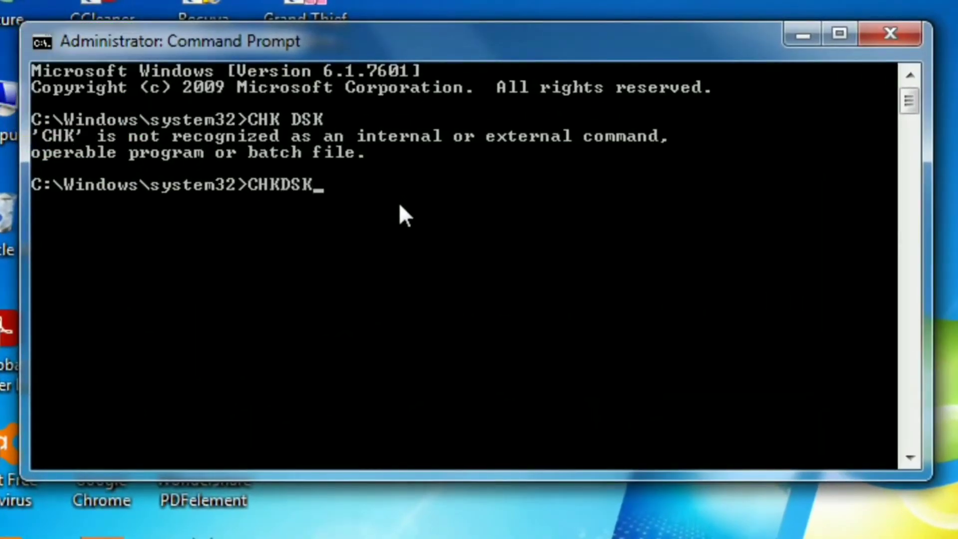
key("Return")
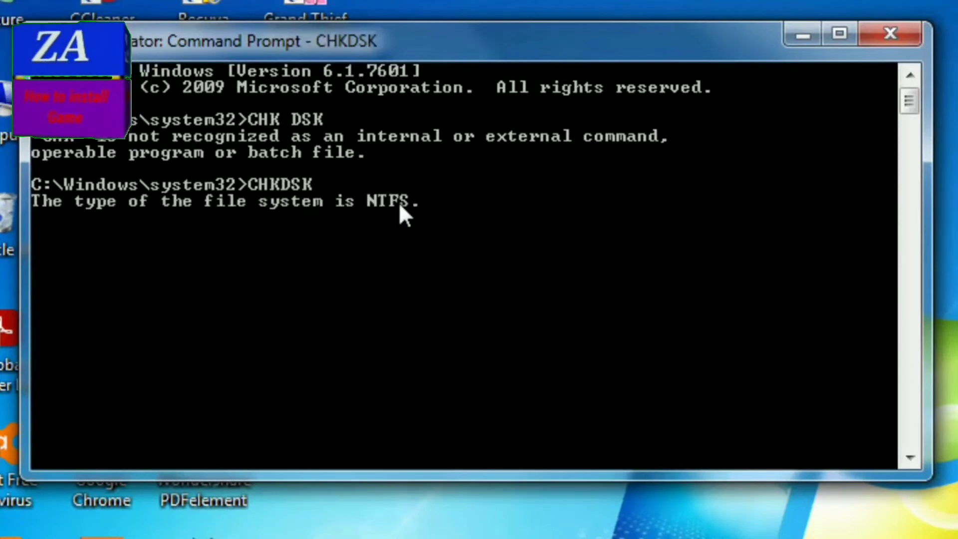